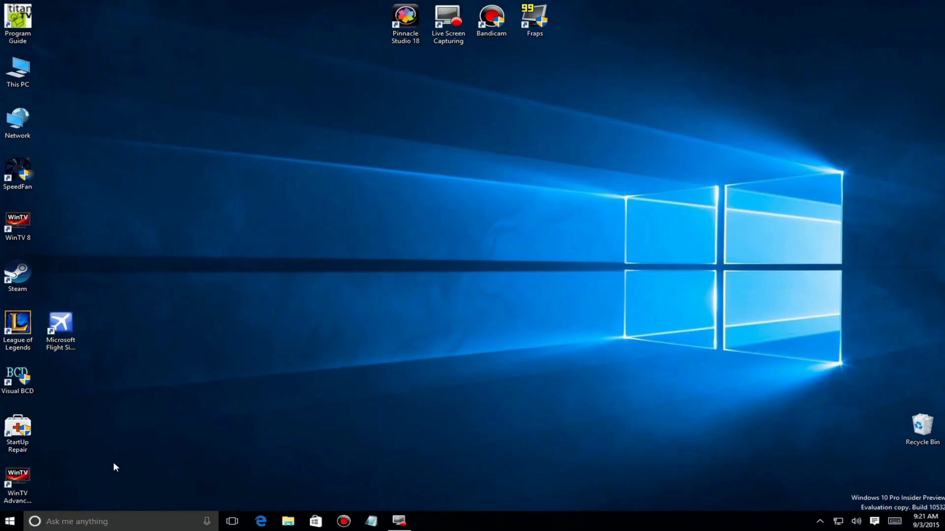
- Launch File Explorer, then pin and unpin All Captures in its Start menu jump list
left_click(10, 521)
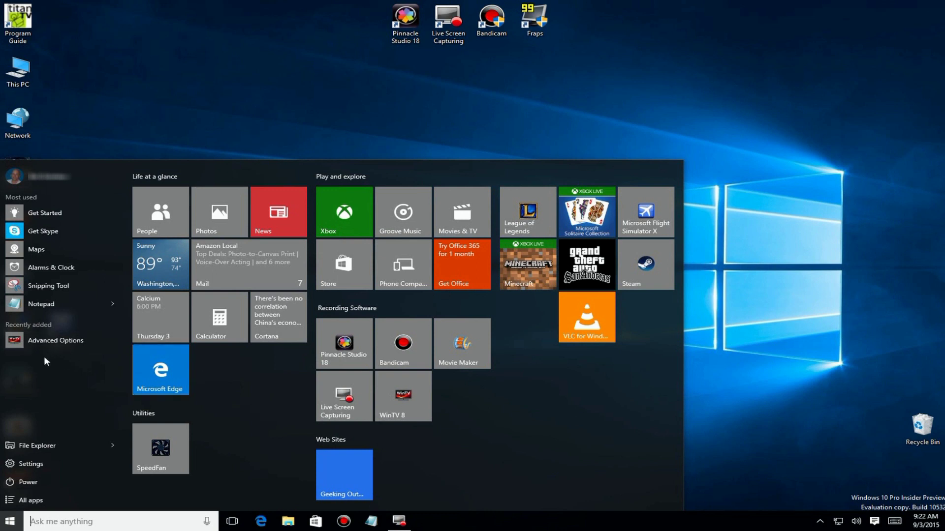
left_click(34, 447)
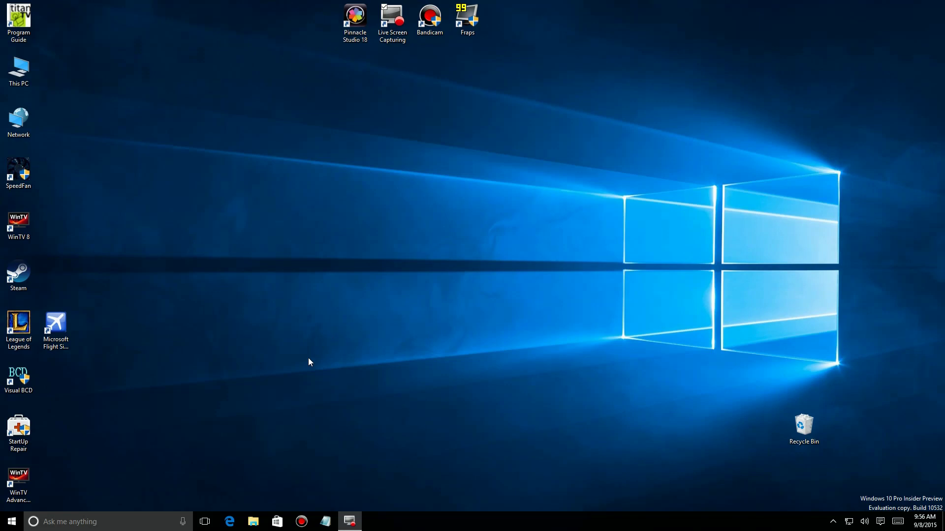
left_click(12, 522)
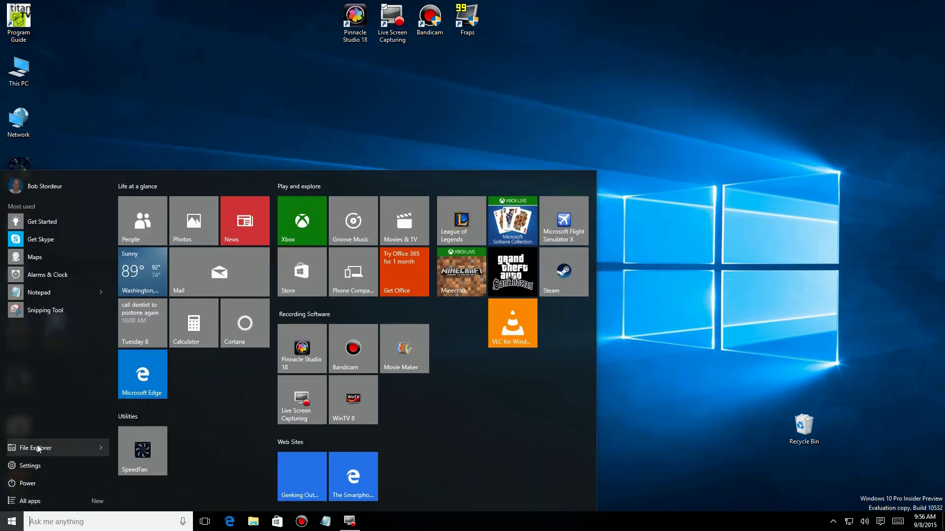
left_click(101, 448)
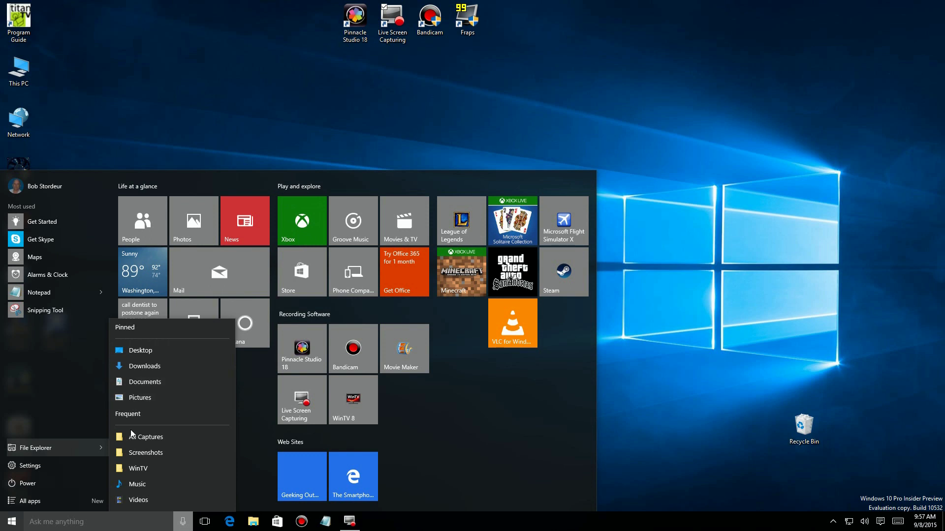
left_click(228, 437)
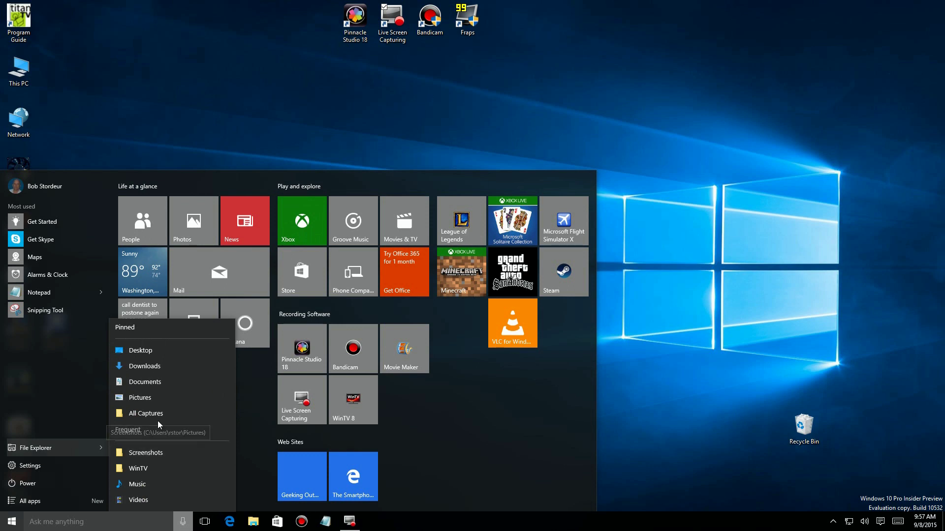
left_click(227, 413)
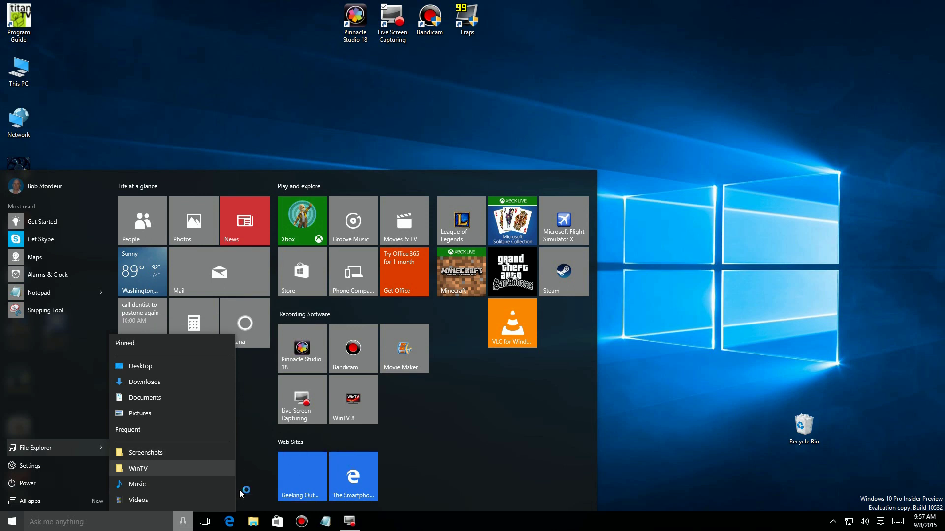
- Pin Screenshots to File Explorer's folder list from the taskbar icon's jump list
right_click(255, 522)
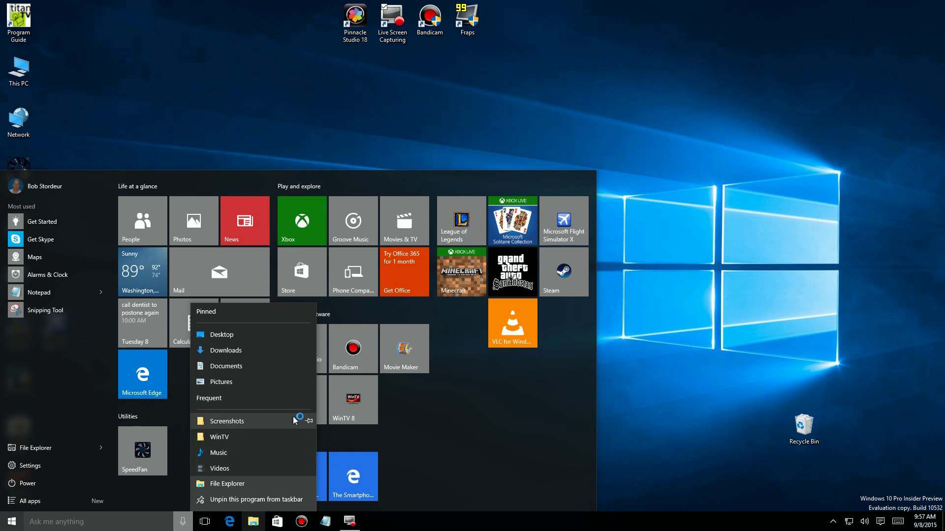
left_click(308, 421)
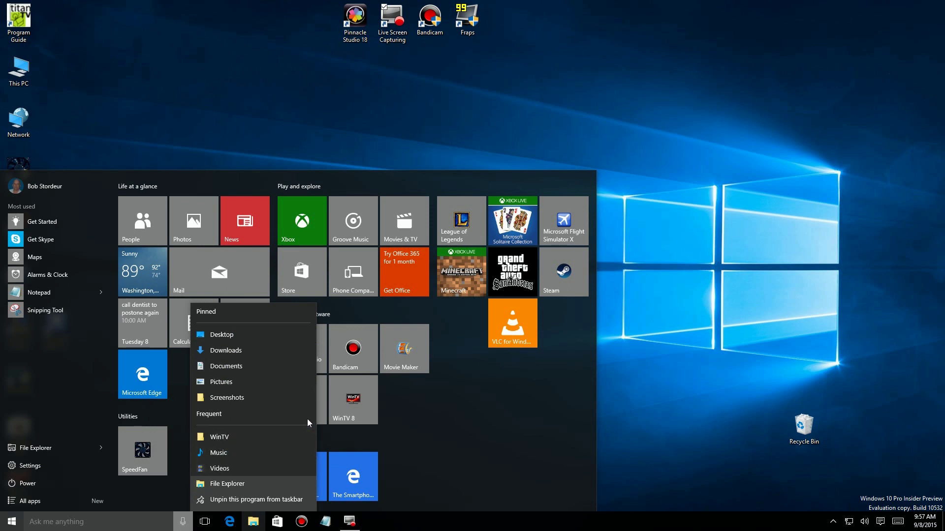
left_click(6, 525)
- Unpin Screenshots from File Explorer's jump list in the Start menu
left_click(11, 521)
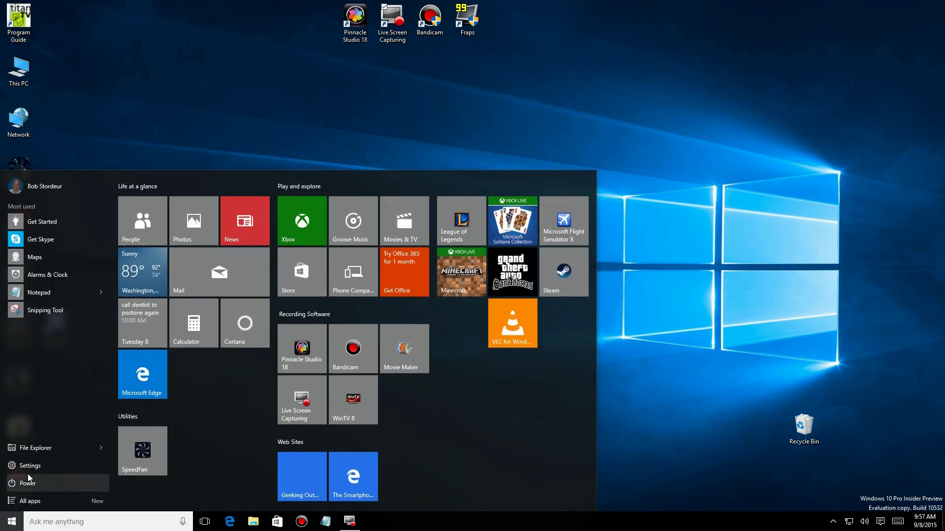
mouse_move(105, 446)
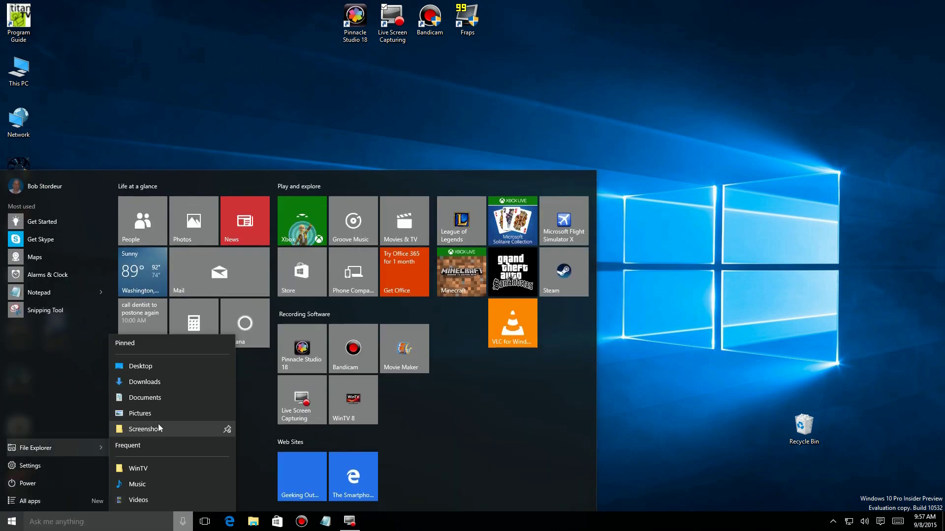
left_click(220, 430)
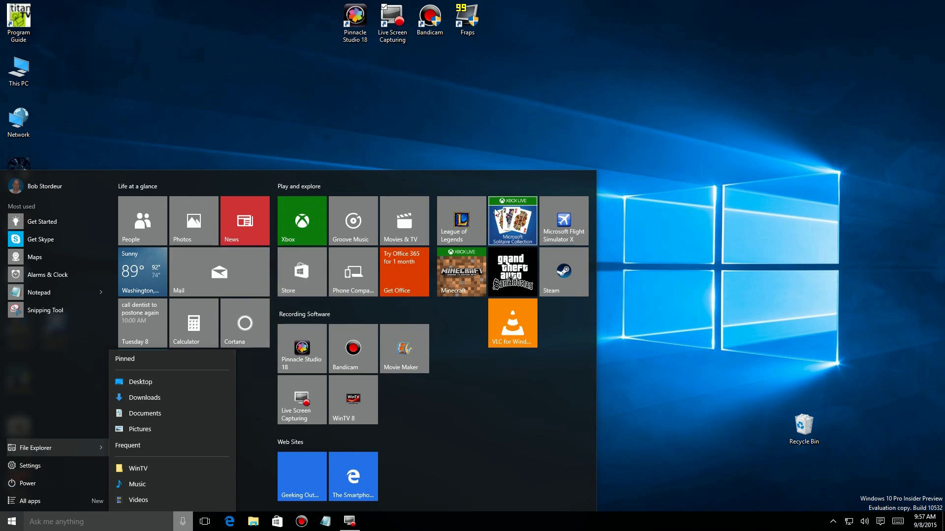
left_click(418, 121)
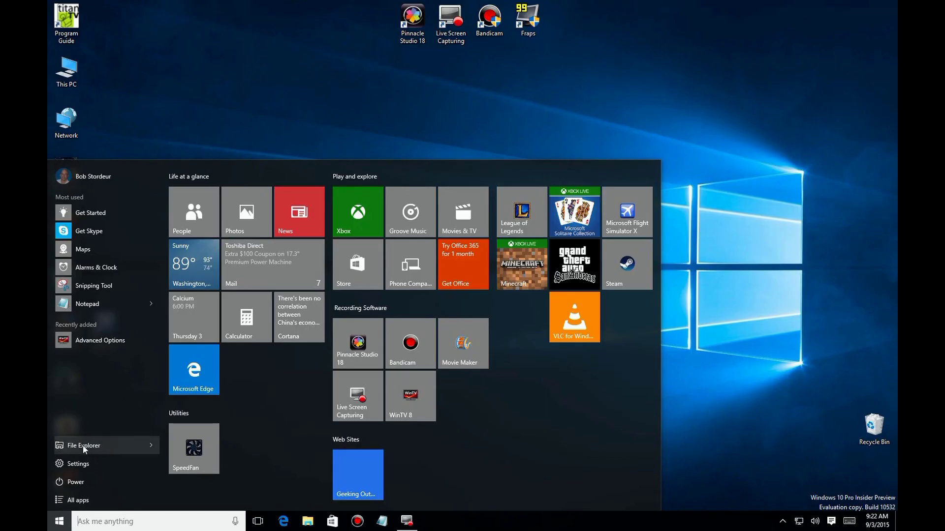
- Go to Settings > Personalization > Start and open 'Choose which folders appear on Start'
left_click(59, 522)
left_click(59, 522)
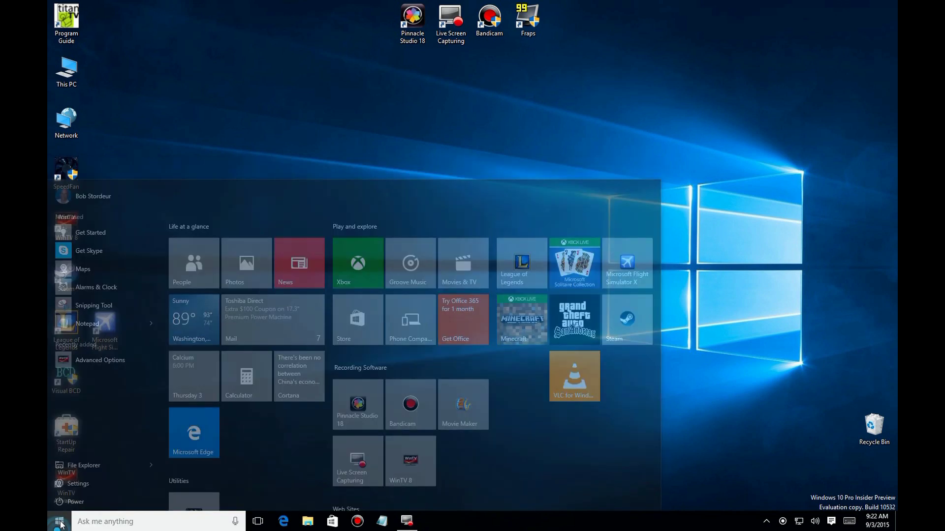
left_click(78, 484)
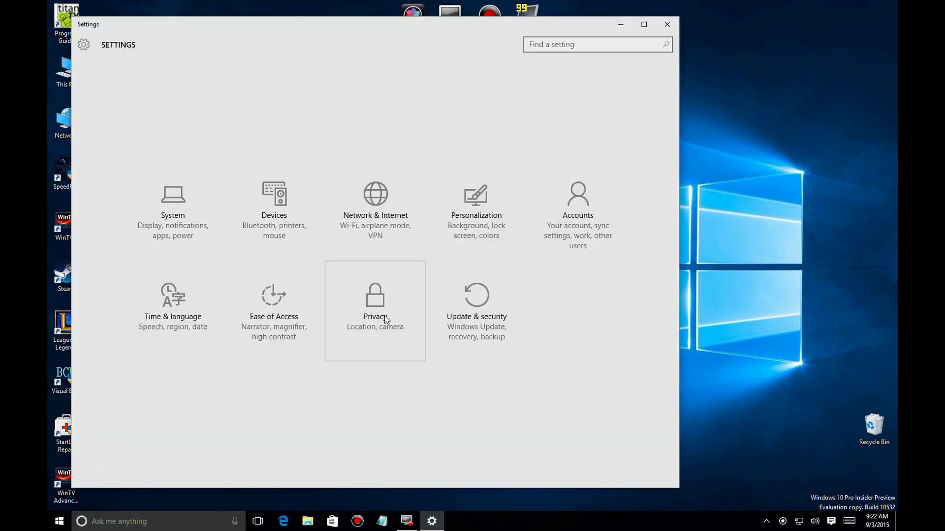
left_click(482, 219)
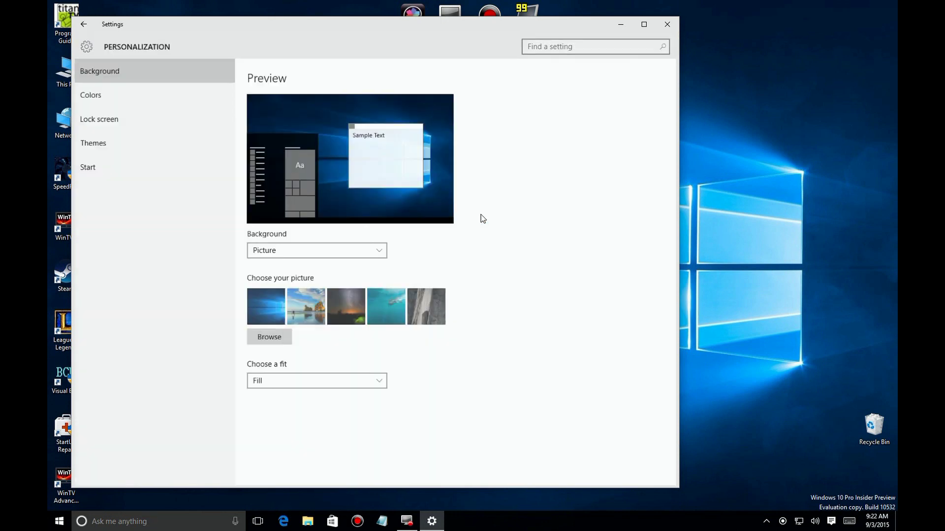
left_click(84, 169)
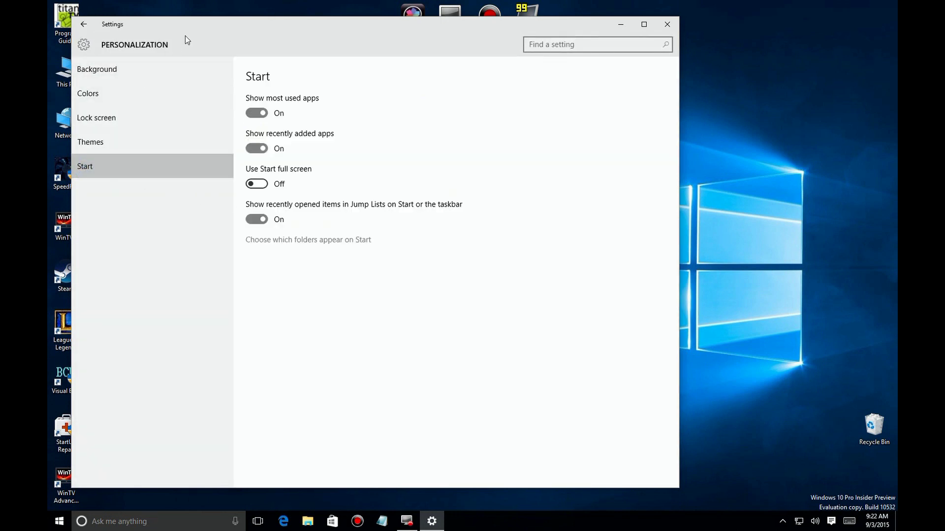
left_click_drag(199, 25, 380, 30)
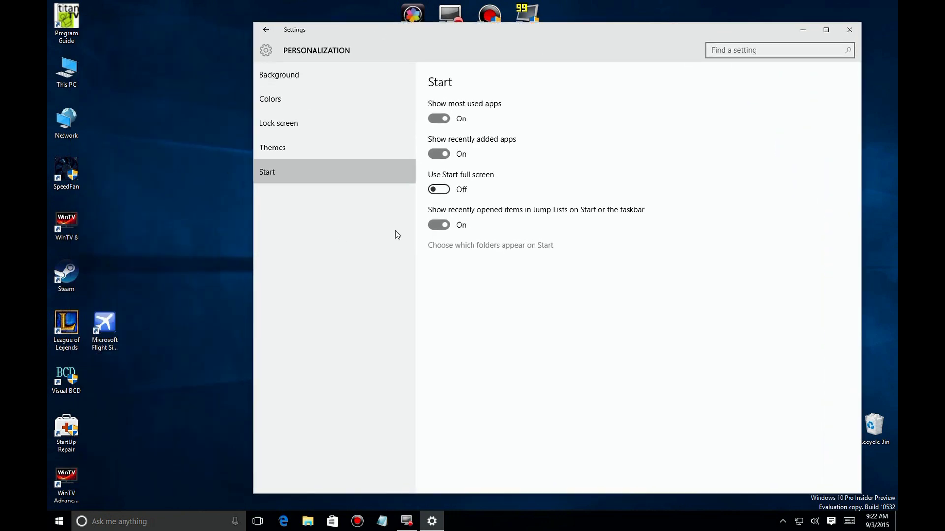
left_click(510, 245)
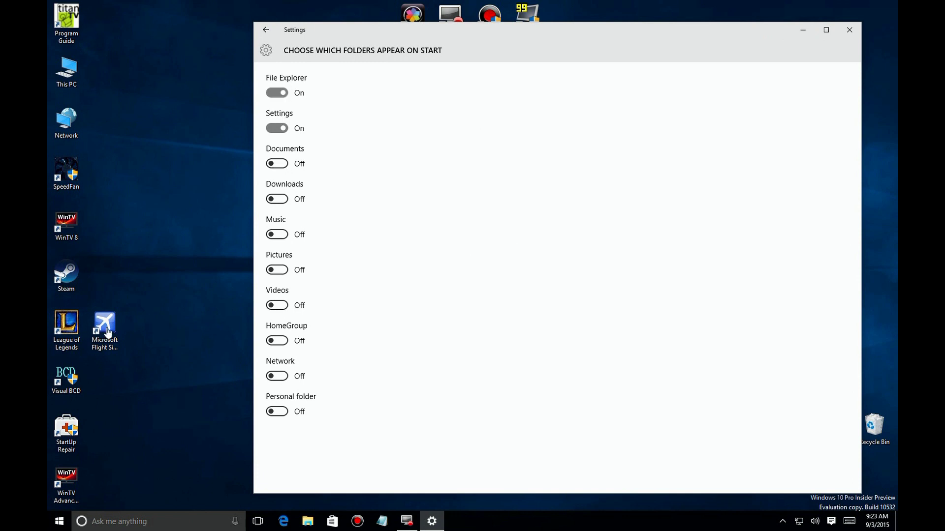
- Turn on the Documents, Downloads, Music, Pictures and Videos folders for Start
left_click(60, 522)
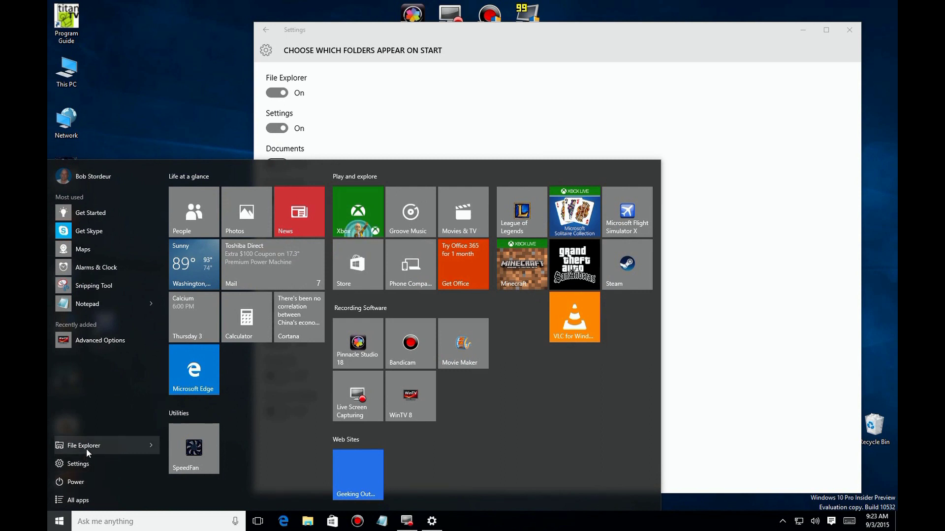
mouse_move(152, 447)
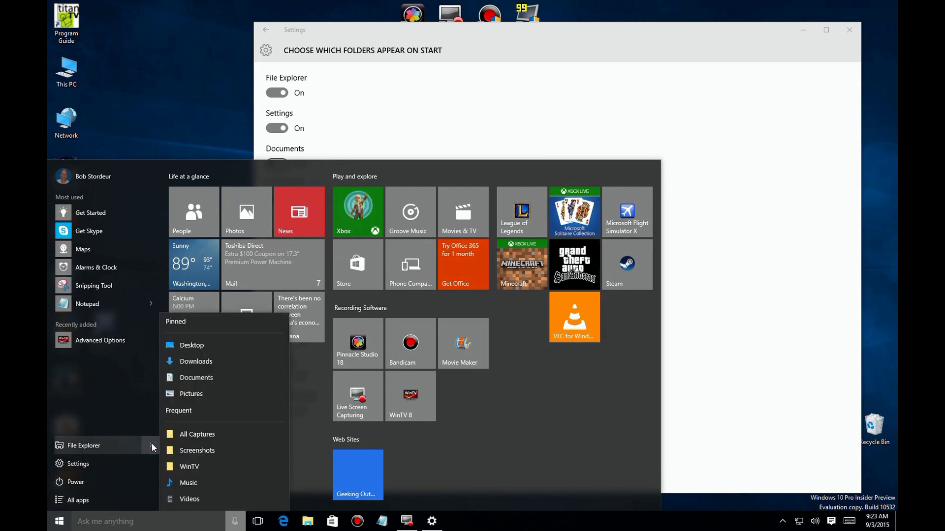
left_click(54, 523)
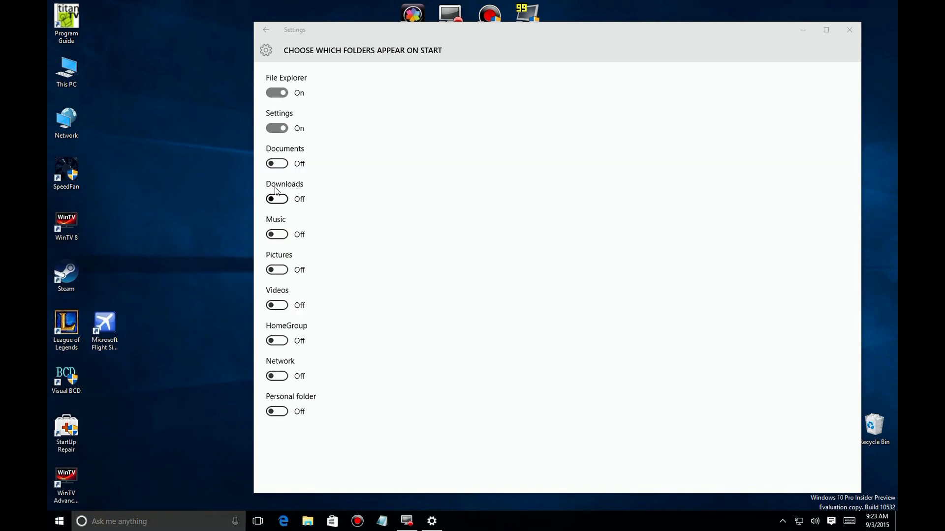
left_click(278, 164)
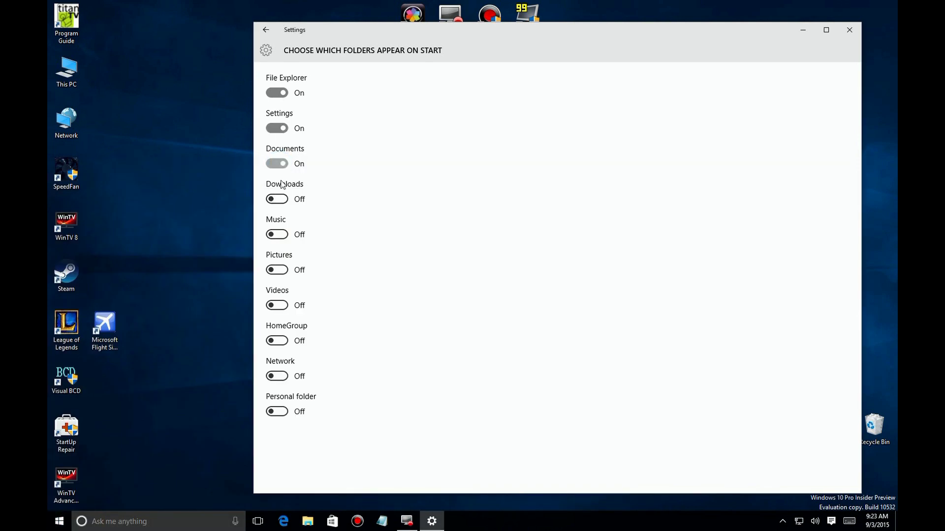
left_click(278, 200)
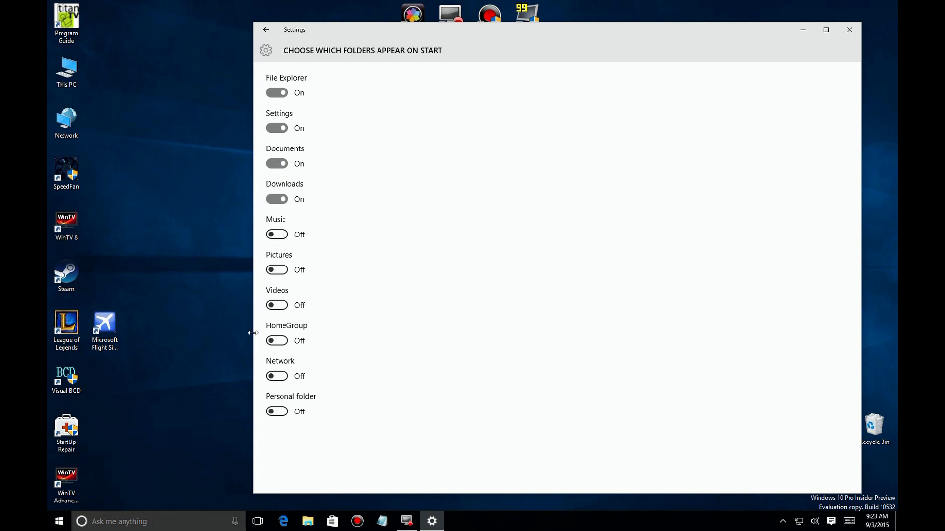
left_click(283, 238)
left_click(282, 270)
left_click(277, 305)
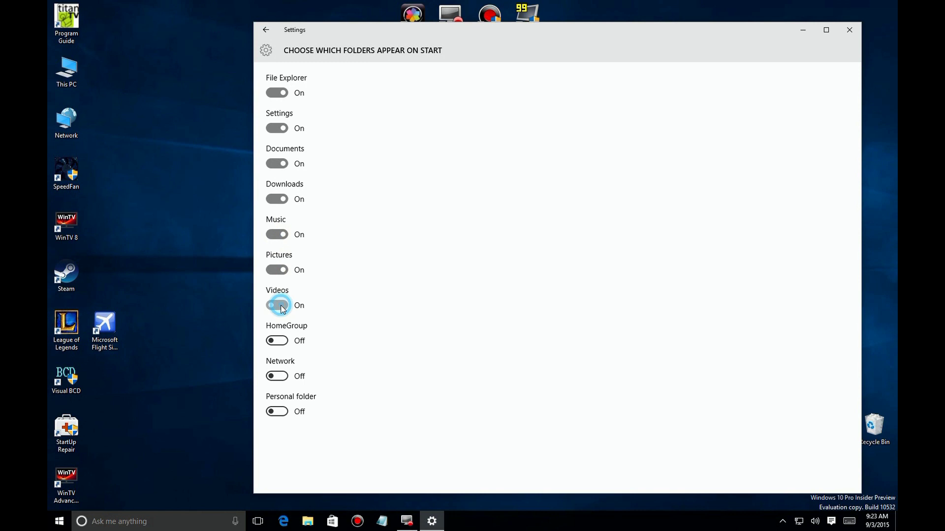
- Review the new Start folders, then turn File Explorer off and recheck Start
left_click(59, 521)
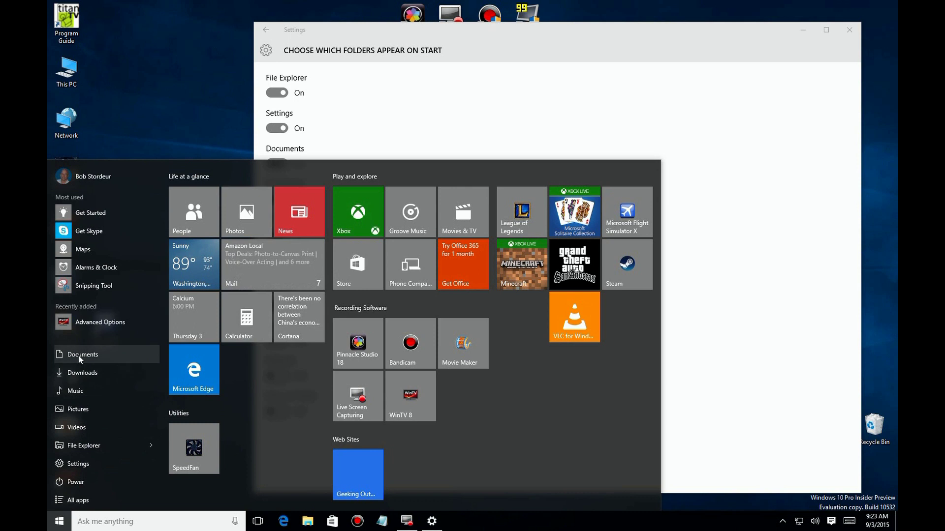
left_click(151, 445)
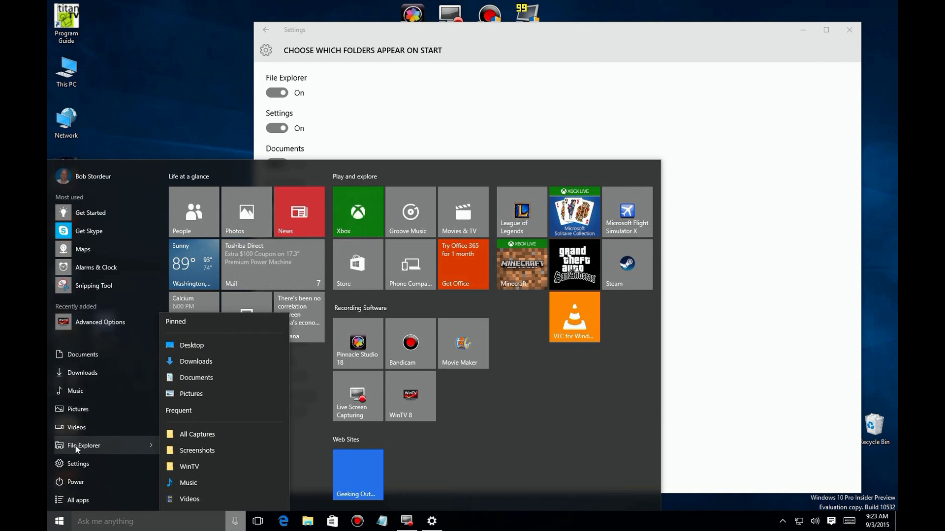
left_click(273, 96)
left_click(271, 95)
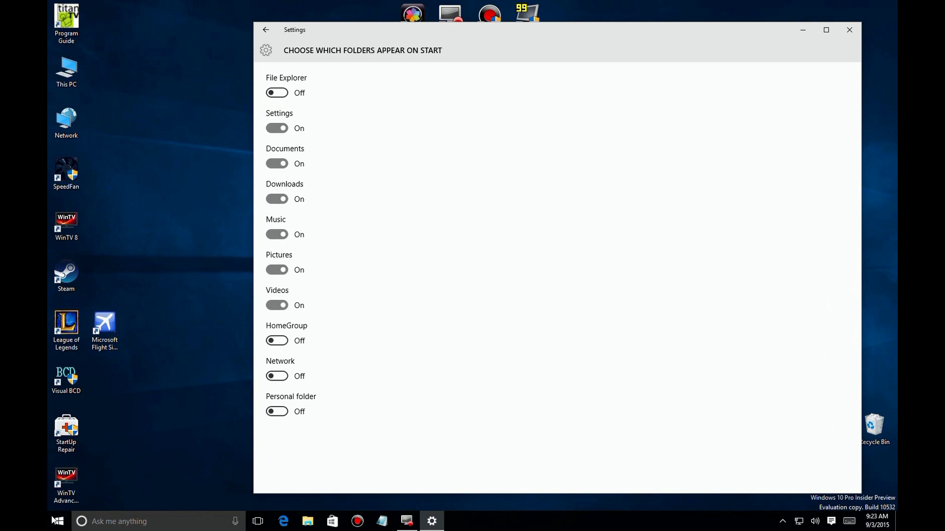
left_click(56, 520)
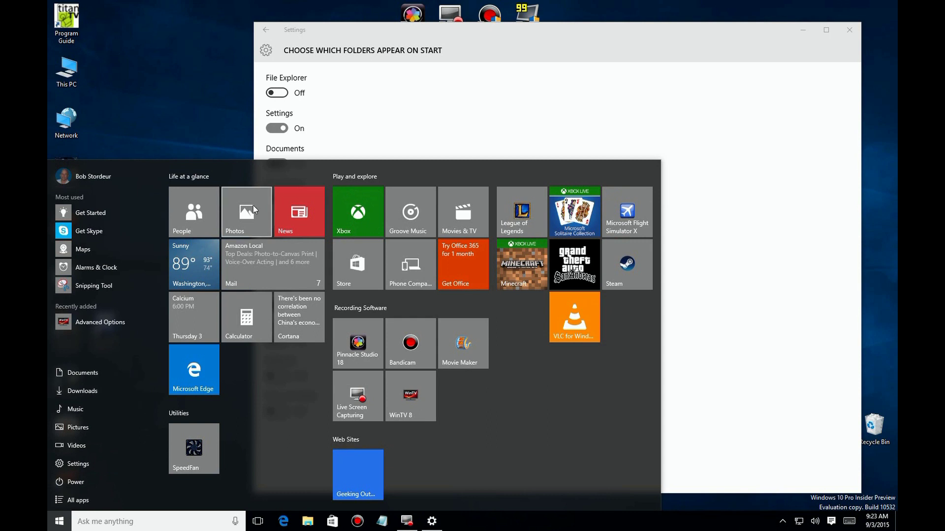
- Turn File Explorer back on, switch Videos and Music off, and verify the Start folder list
left_click(287, 94)
left_click(286, 94)
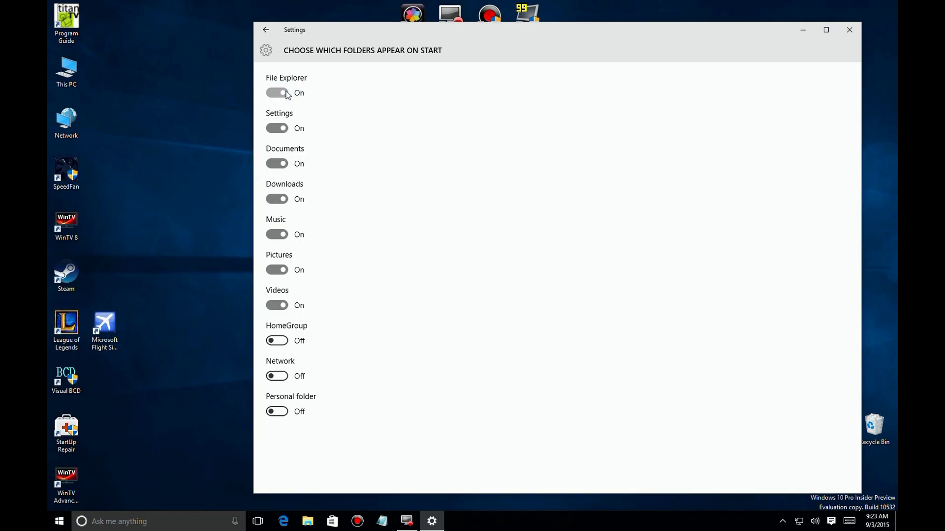
left_click(270, 305)
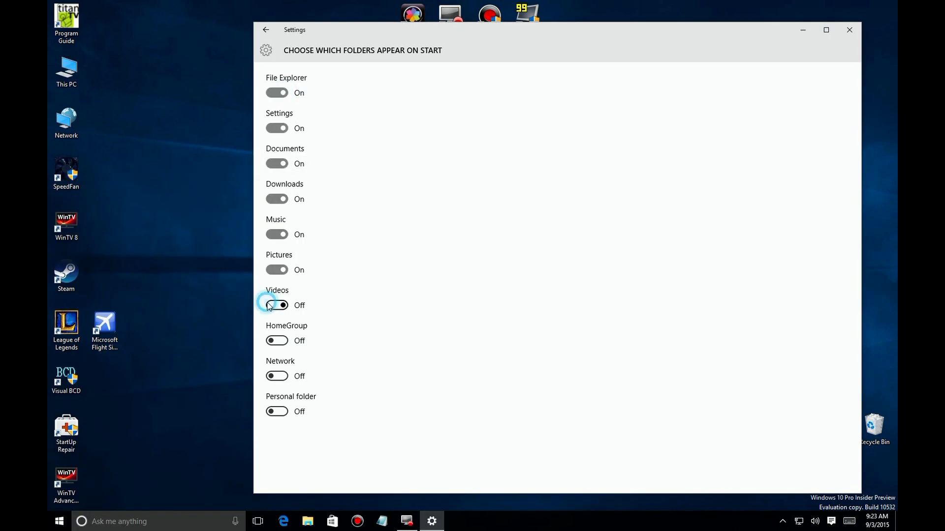
left_click(270, 238)
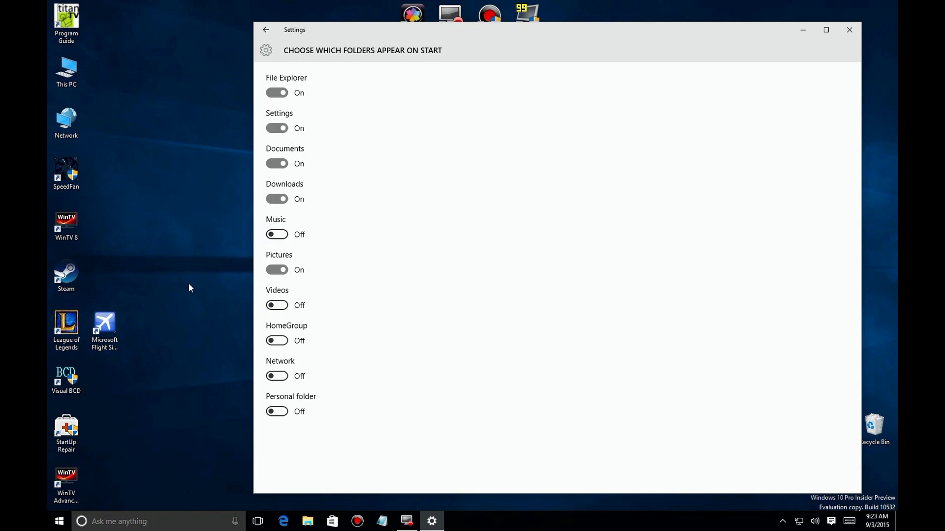
left_click(51, 521)
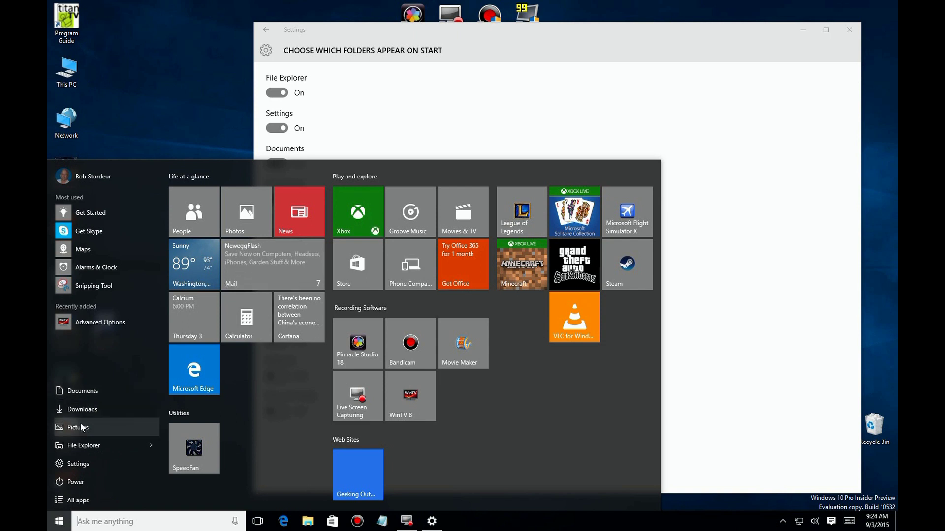
left_click(357, 106)
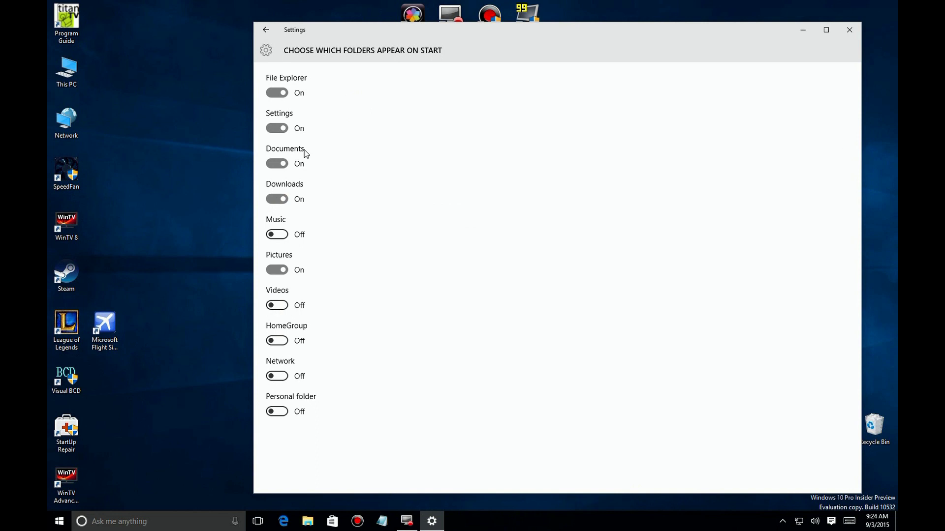